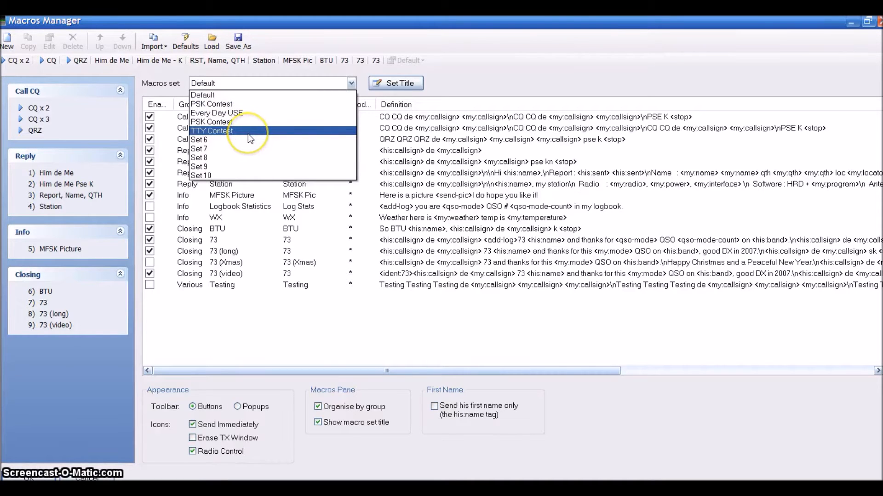
Step: Select the empty macro set Set 6 and set its title to TEST
left_click(250, 95)
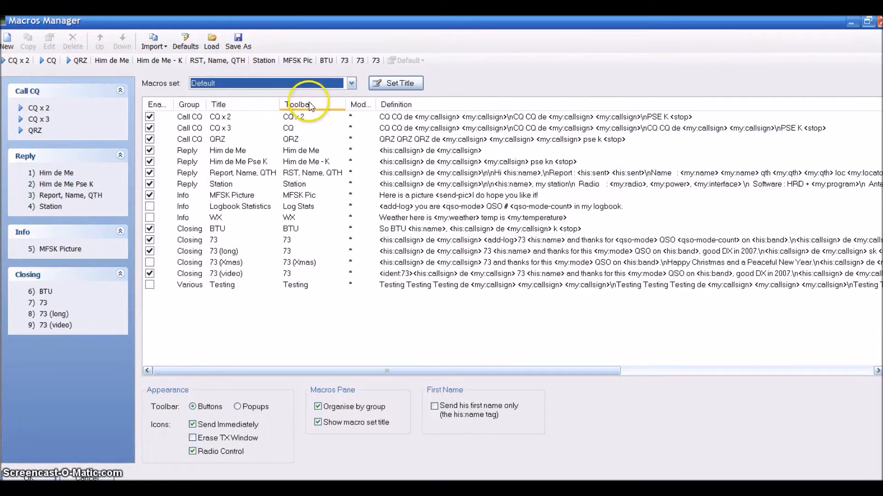
left_click(351, 82)
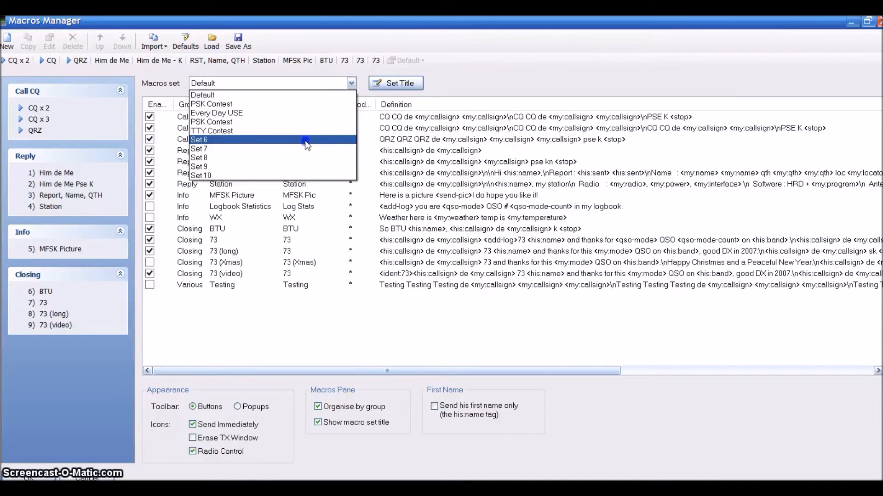
left_click(305, 140)
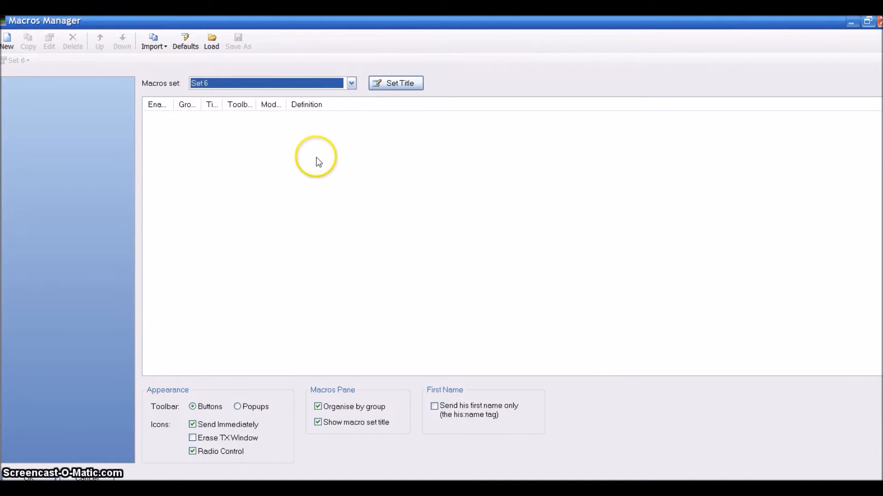
left_click(411, 86)
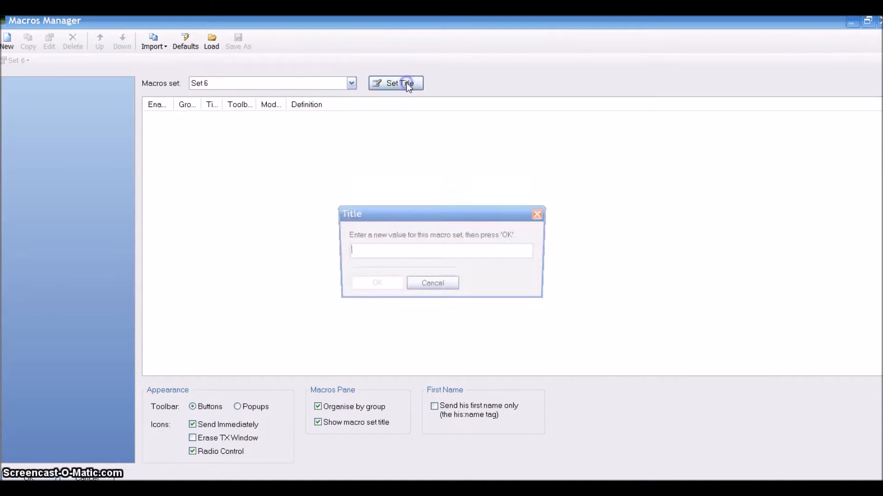
type("TEST")
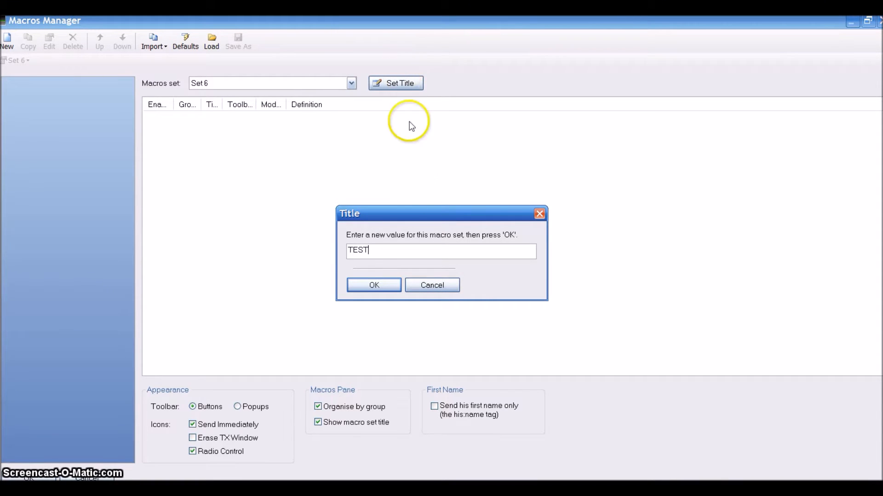
left_click(373, 286)
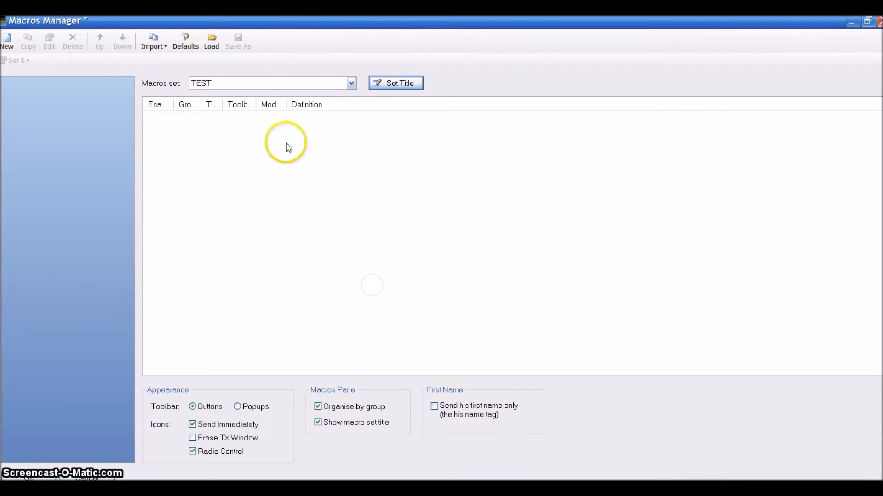
left_click(352, 84)
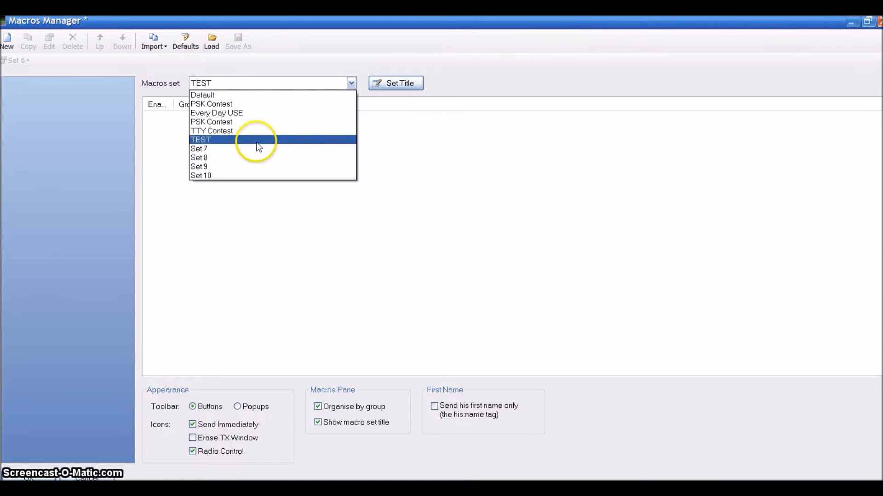
left_click(552, 46)
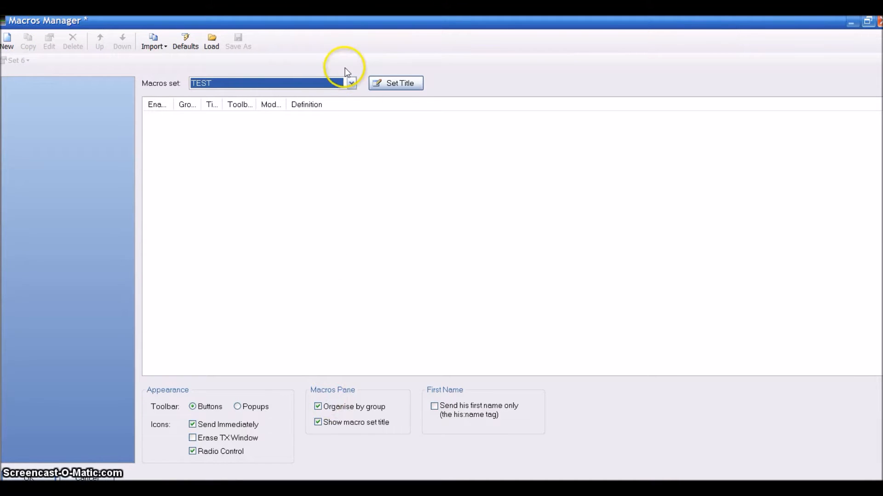
Step: Import the Default macro definitions into the TEST set, adding them rather than replacing
left_click(164, 42)
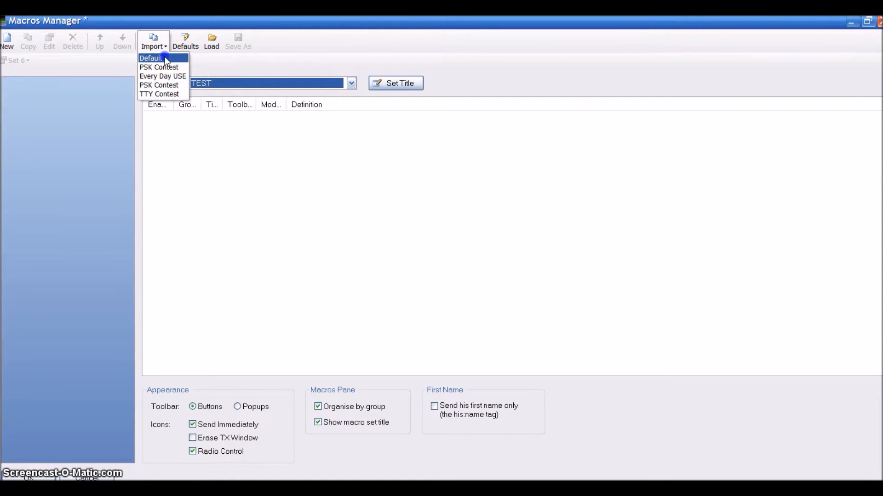
left_click(165, 59)
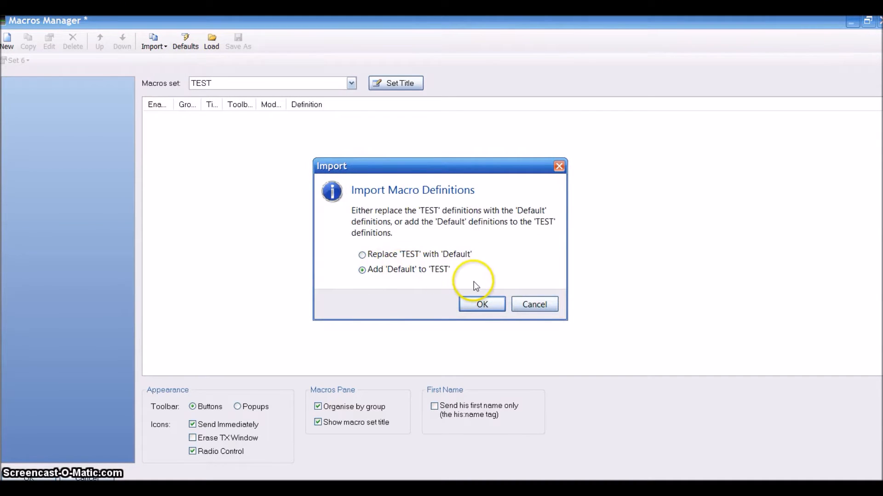
left_click(480, 305)
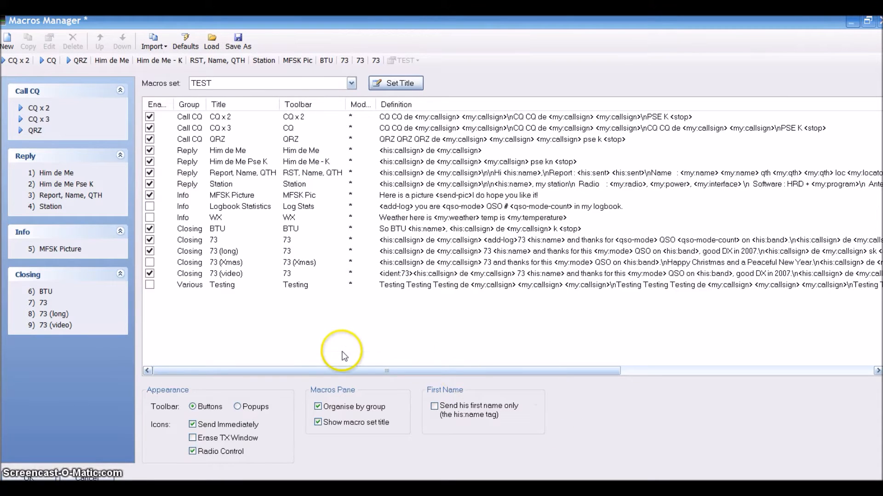
Step: Change both the title and the toolbar title of the CQ x 2 macro to Short CQ
left_click(194, 119)
double_click(194, 123)
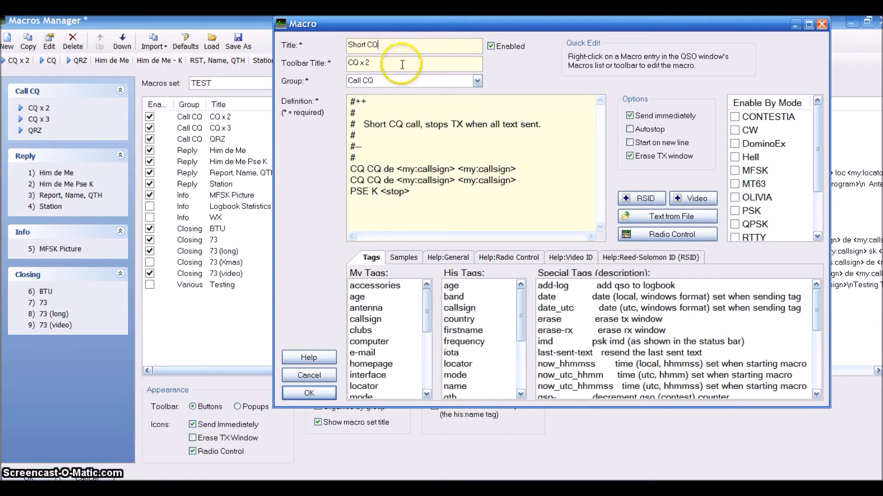
key("Tab")
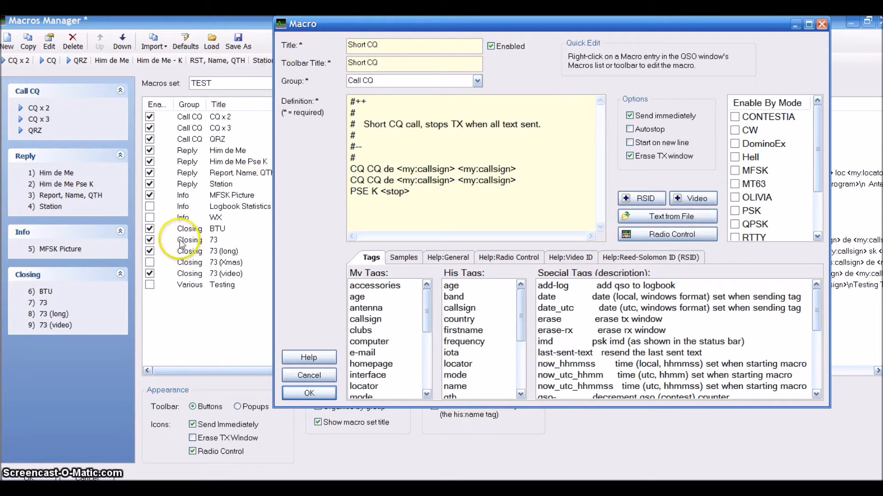
left_click(316, 393)
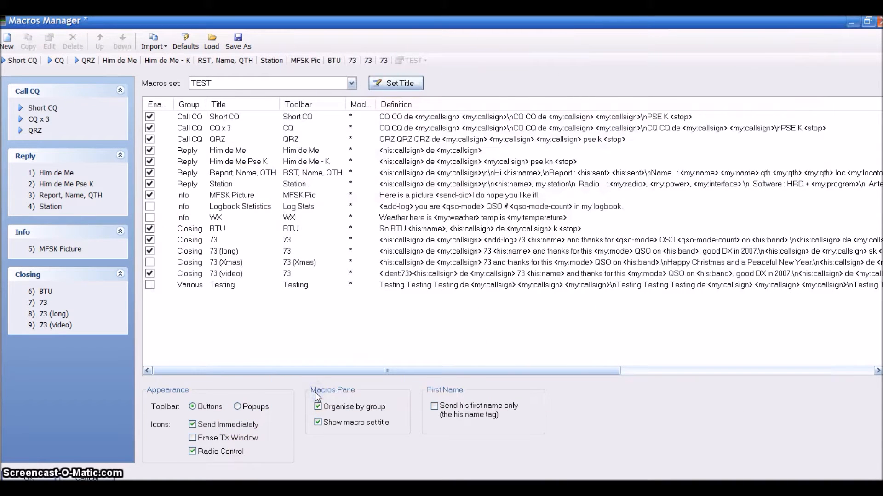
Step: Disable the CQ x 3 and QRZ macros in the Call CQ group
left_click(148, 129)
left_click(150, 139)
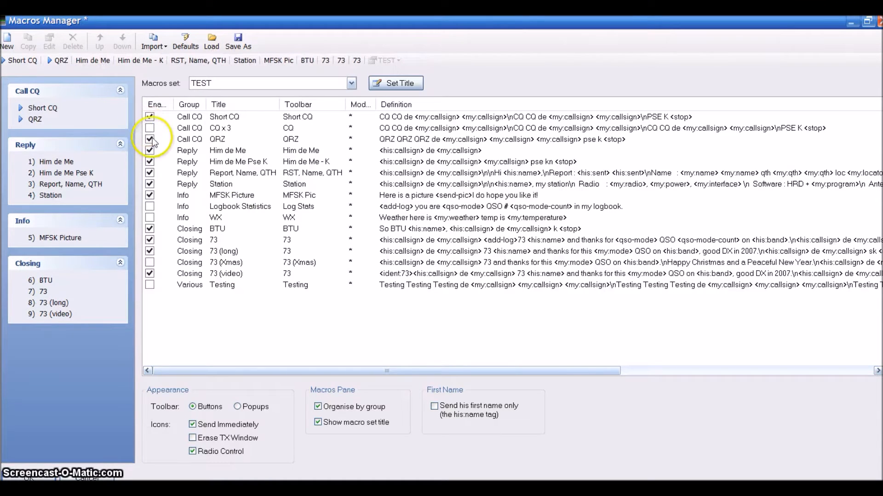
left_click(87, 141)
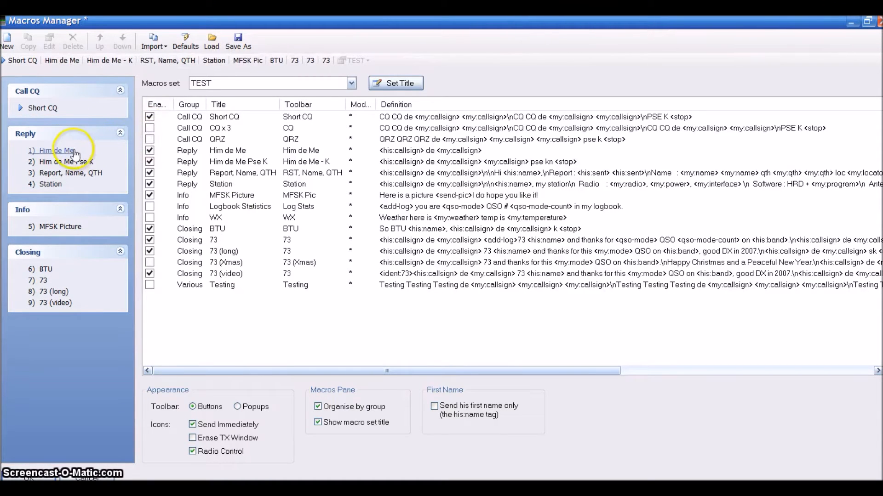
Step: Change the title and toolbar title of the Him de Me macro to Short Reply, keeping it in the Reply group
left_click(193, 153)
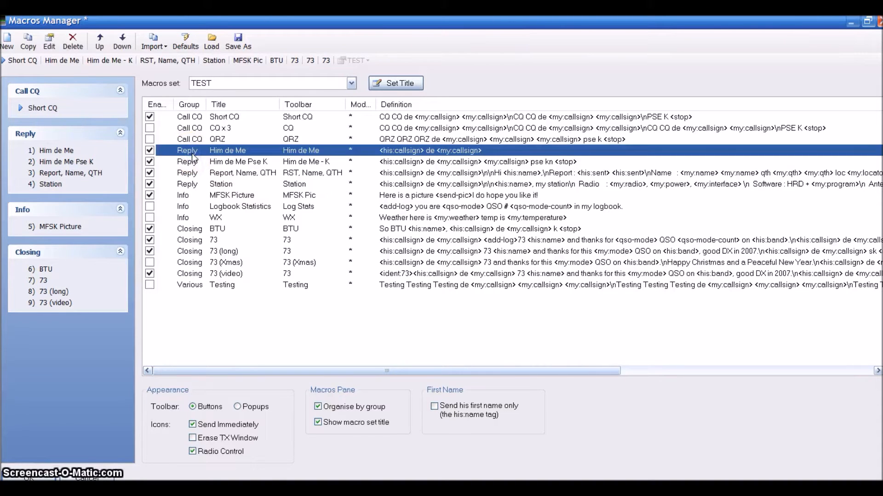
double_click(193, 154)
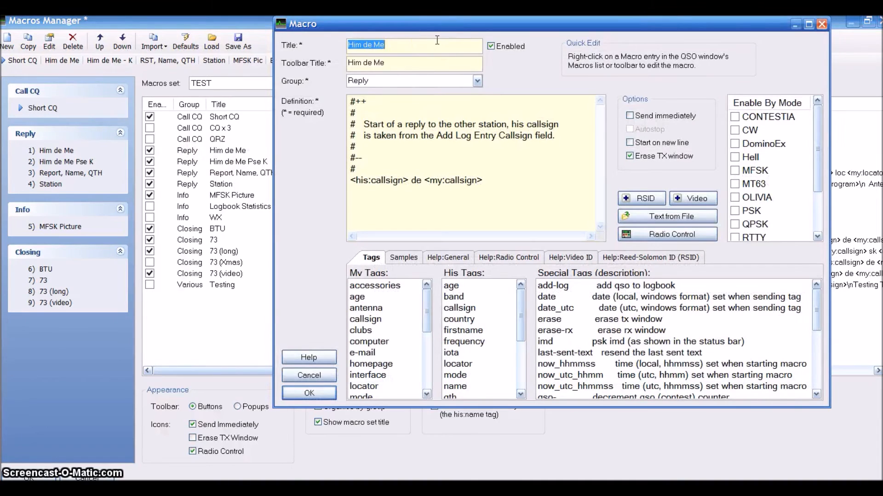
type("Shor")
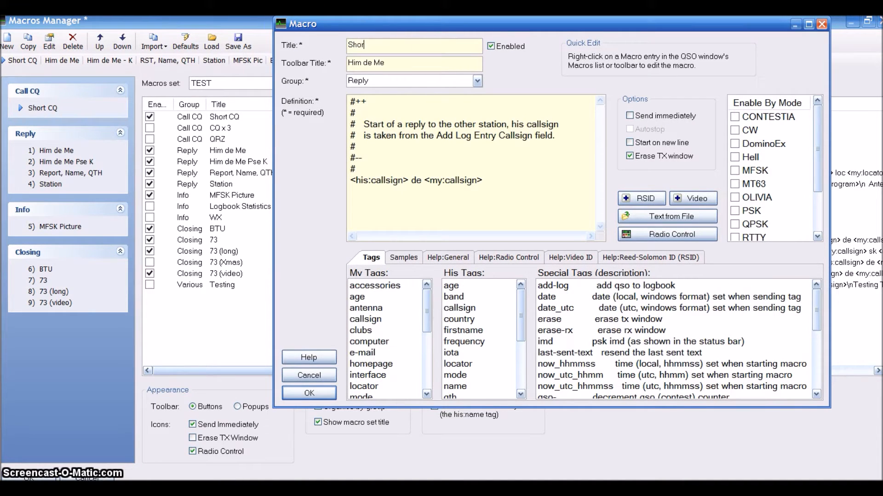
type("t Reply")
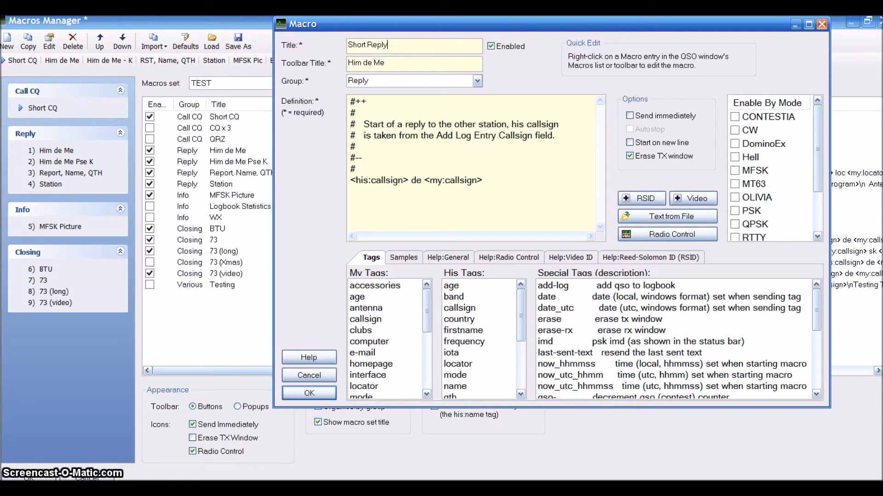
key("Tab")
type("Short Reply")
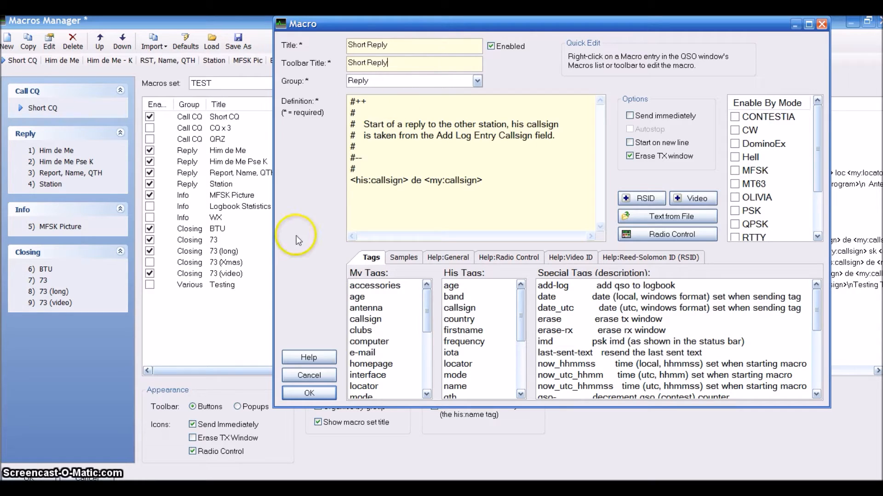
left_click(478, 81)
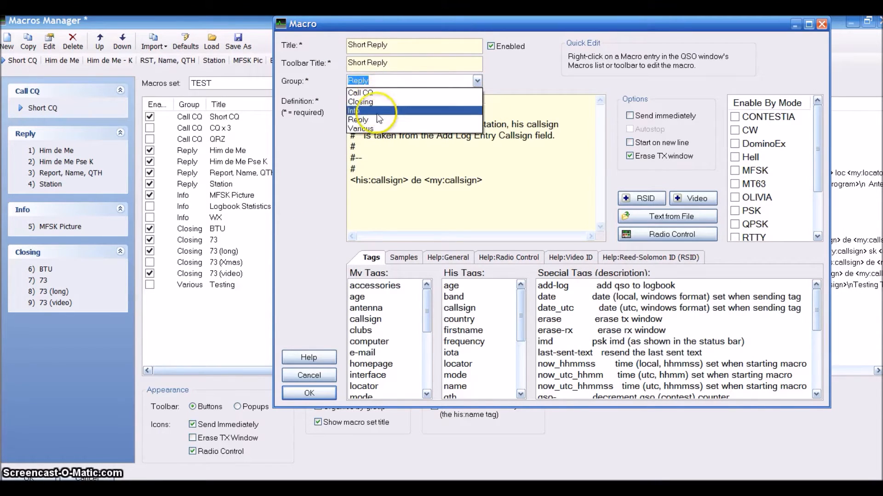
left_click(506, 80)
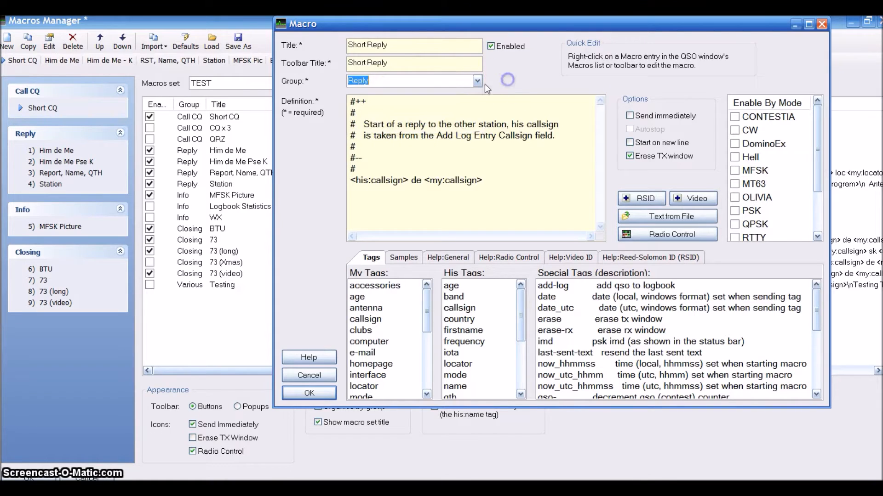
left_click(308, 393)
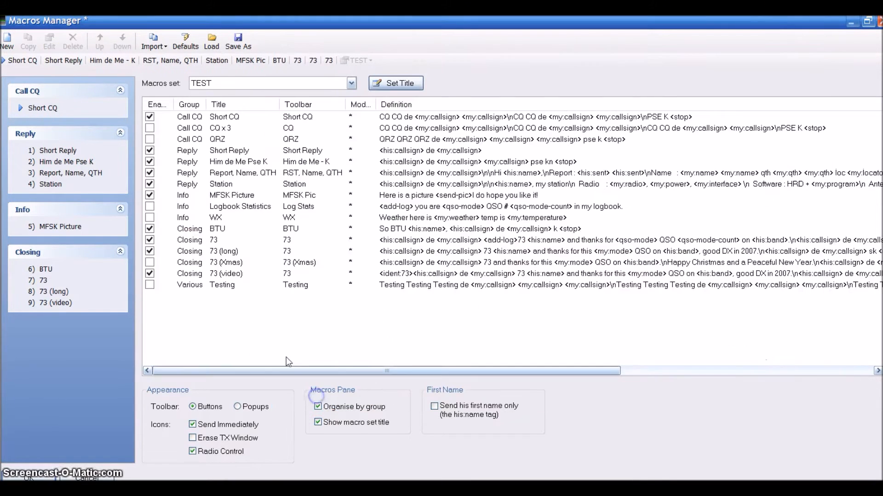
Step: Disable the Him de Me Pse K, Report, Name, QTH, Station and MFSK Picture macros
left_click(150, 162)
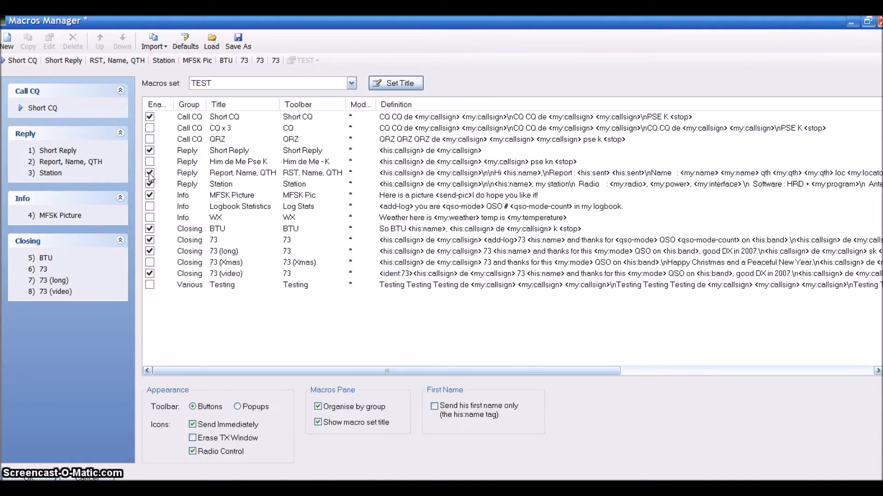
left_click(150, 173)
left_click(151, 184)
left_click(150, 195)
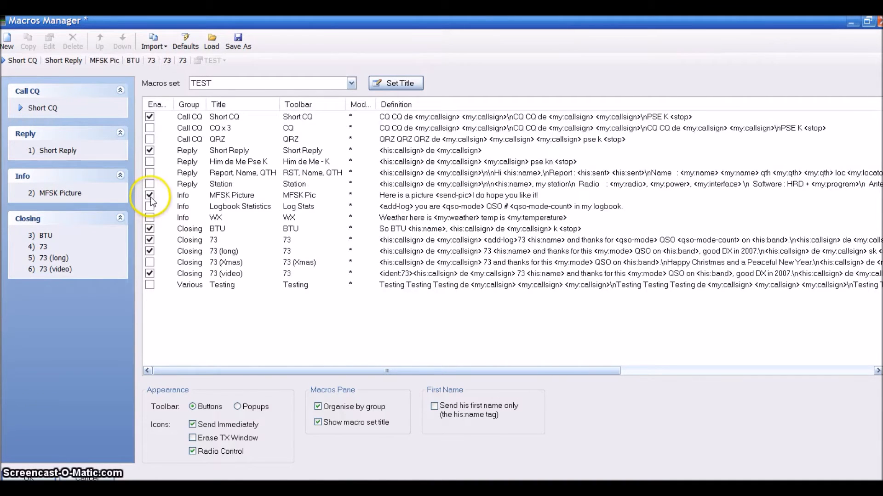
Step: Review the full definition of the BTU closing macro, including the end of its text line
double_click(194, 232)
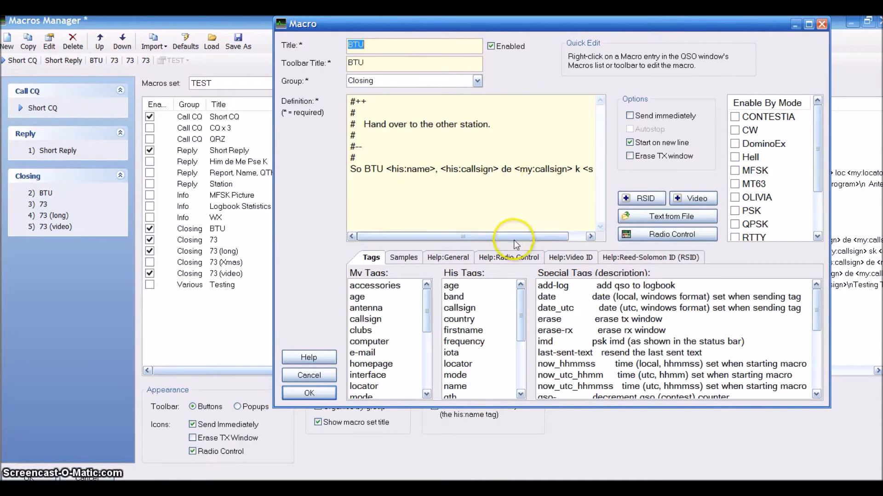
left_click(581, 237)
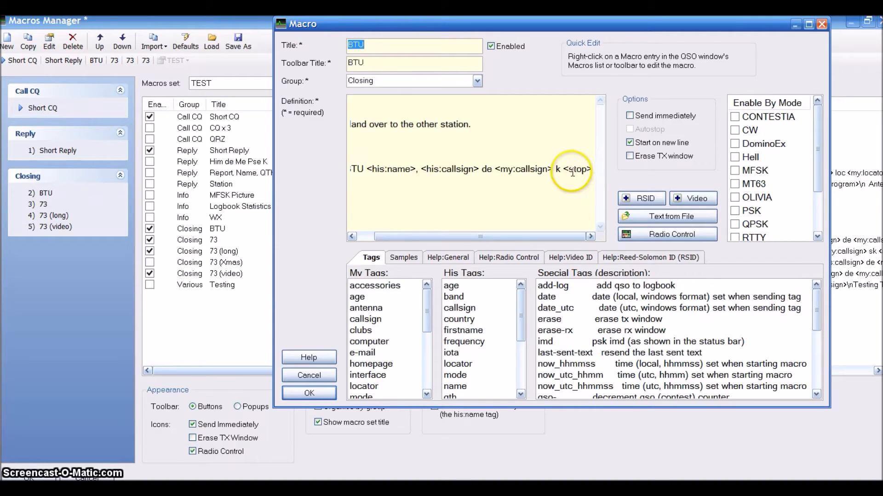
left_click(307, 394)
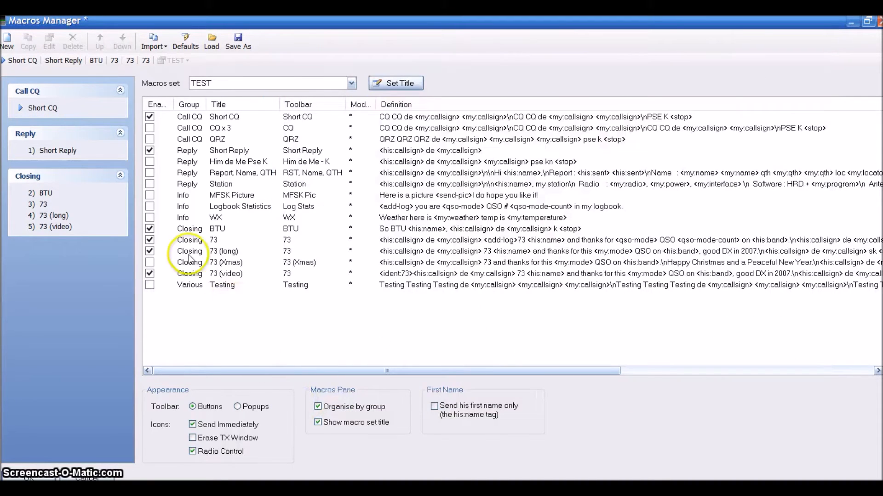
Step: Disable the 73, 73 (long) and 73 (video) macros in the Closing group
left_click(150, 240)
left_click(150, 251)
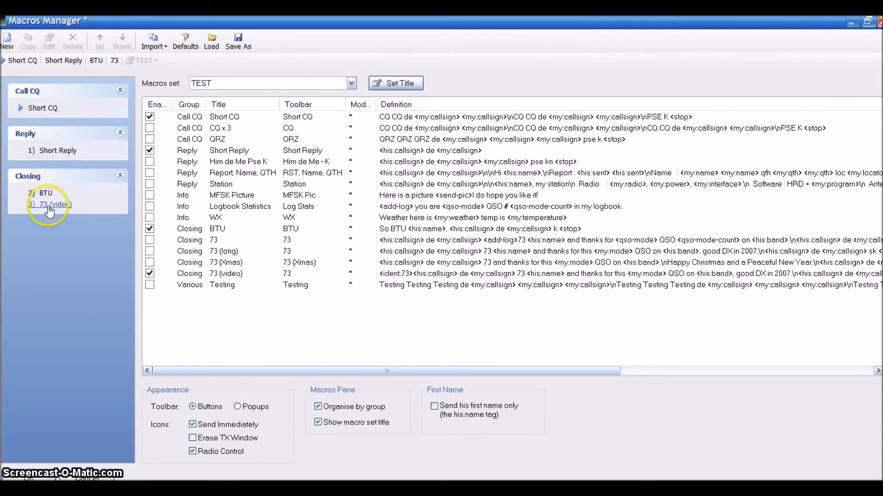
mouse_move(50, 212)
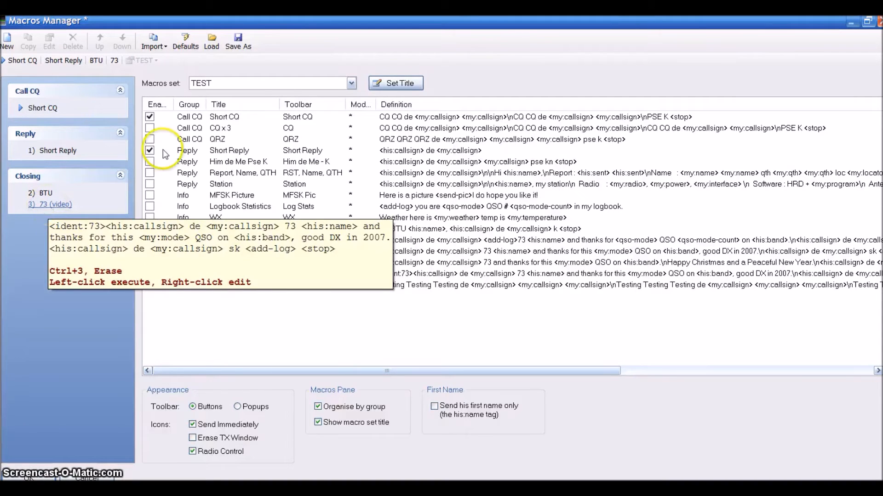
left_click(150, 275)
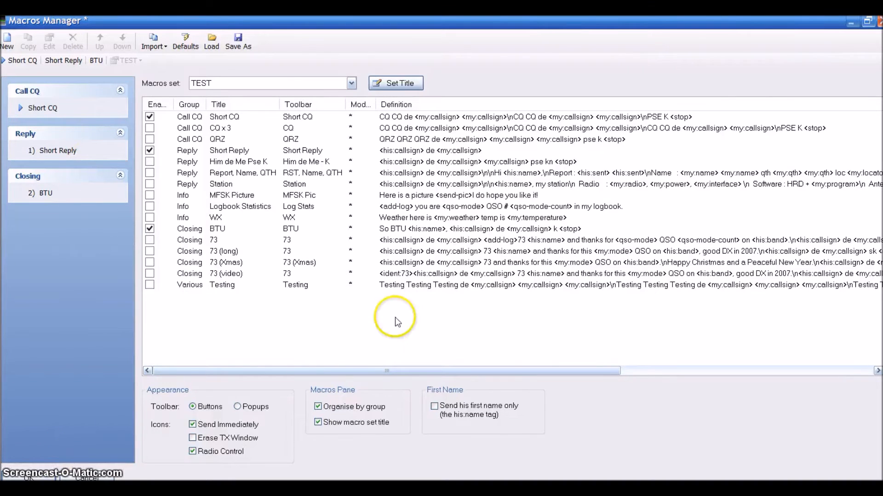
Step: Review the definition and options of the Short CQ macro
double_click(192, 119)
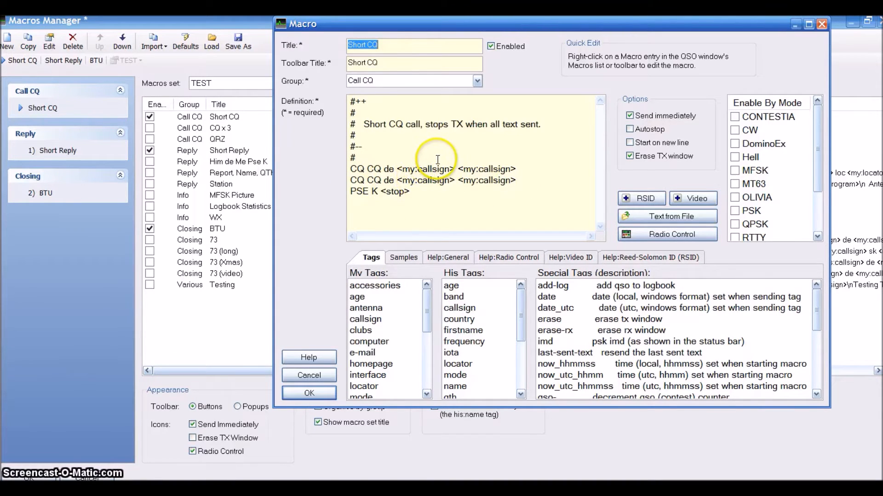
left_click(310, 395)
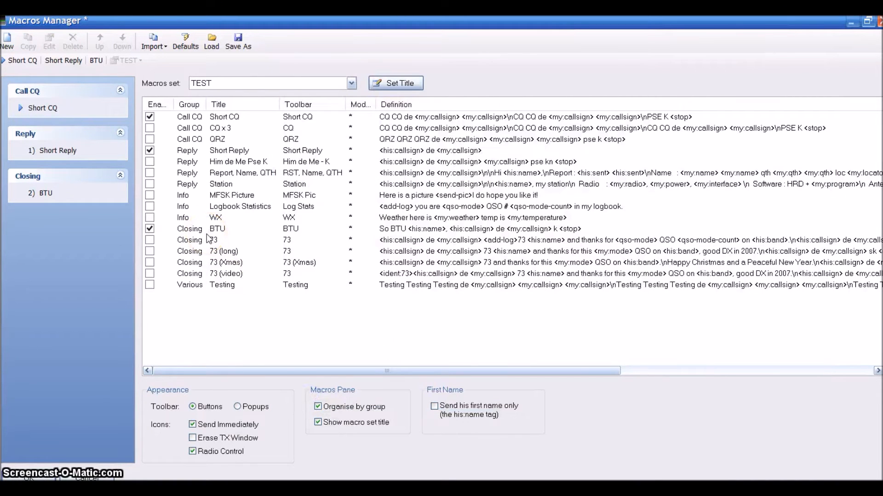
Step: Create an enabled macro titled Test, with toolbar title Test, in the Call CQ group, defined as "<my:callsign> DE <his:callsign>"
left_click(8, 47)
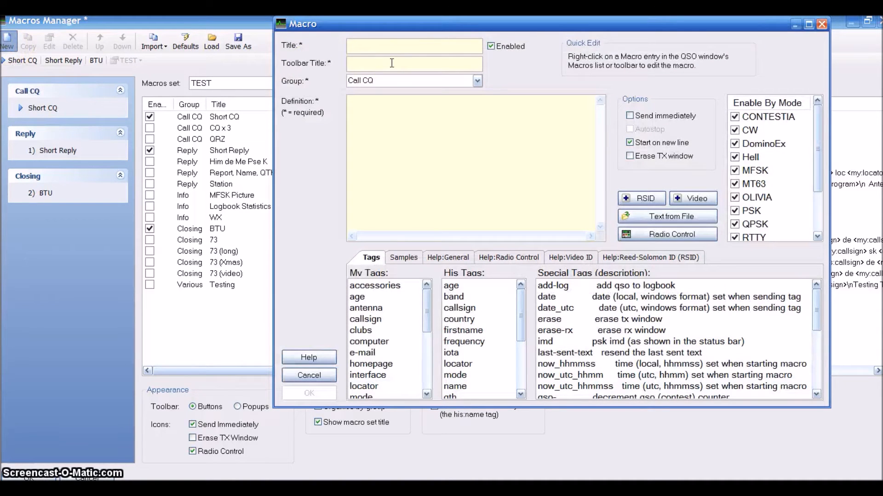
type("Trdy")
key("Tab")
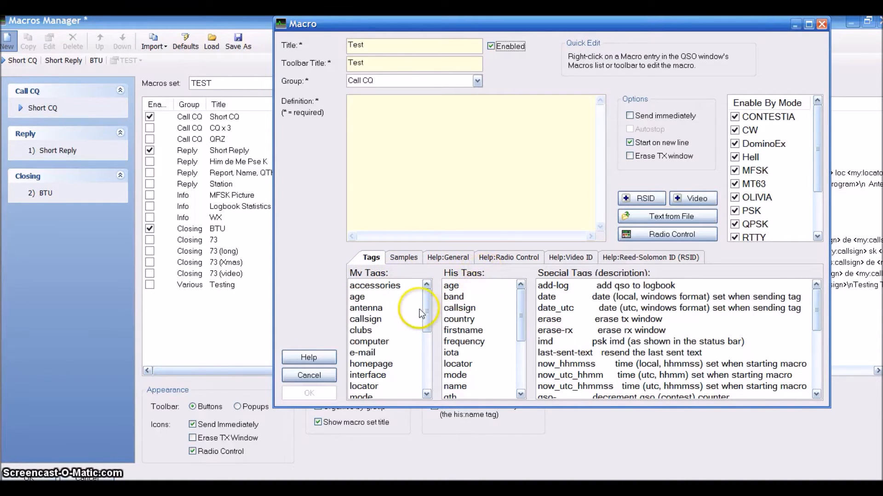
left_click(366, 320)
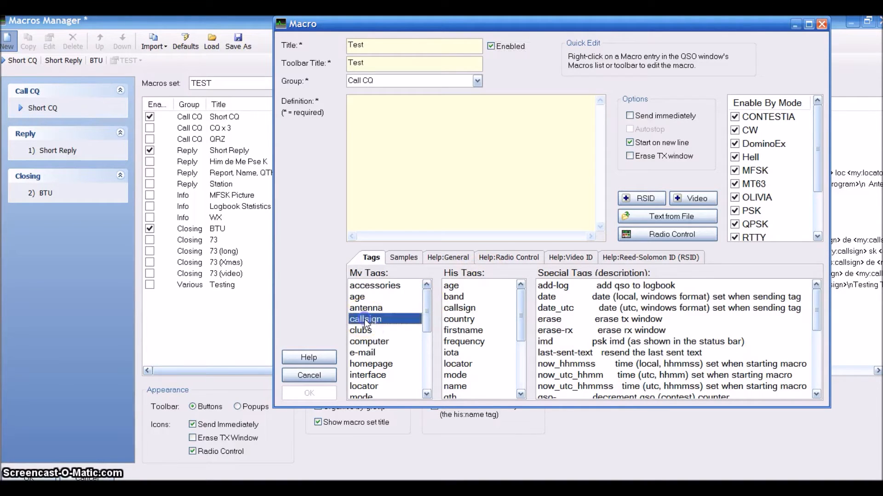
double_click(364, 319)
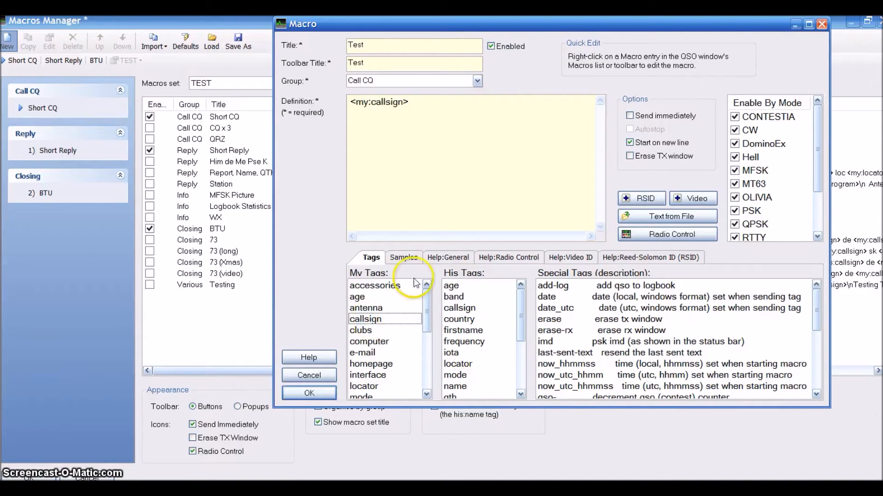
left_click(414, 104)
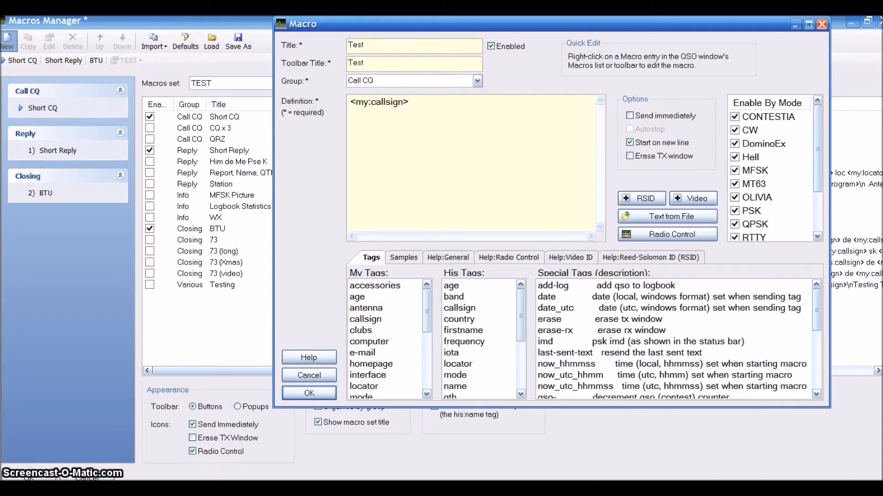
double_click(470, 310)
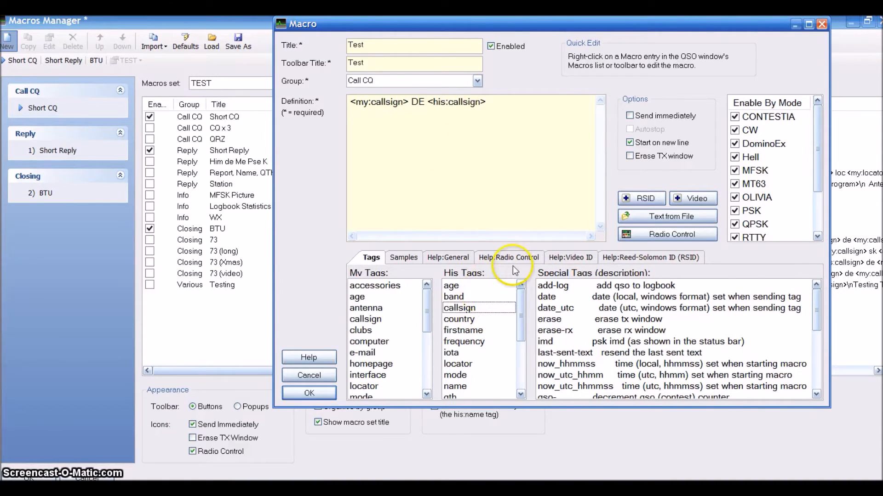
left_click(297, 393)
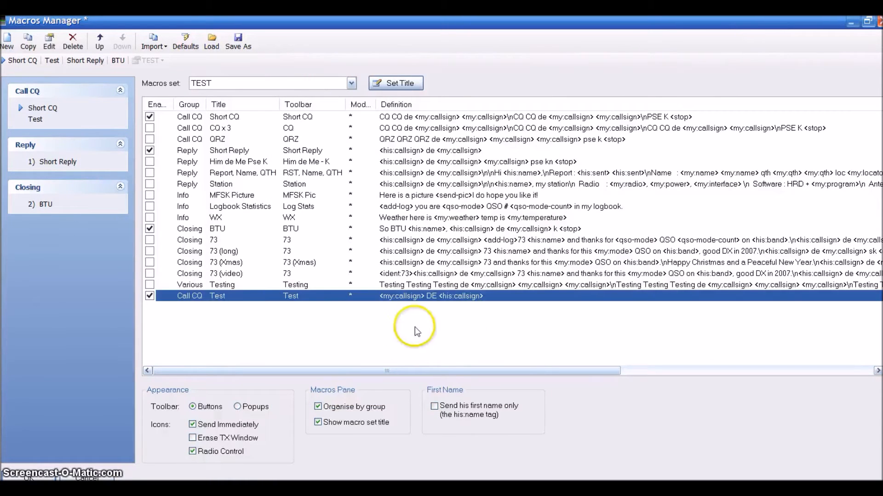
Step: Edit the Test macro and append "K" and the special stop tag to its definition
double_click(284, 297)
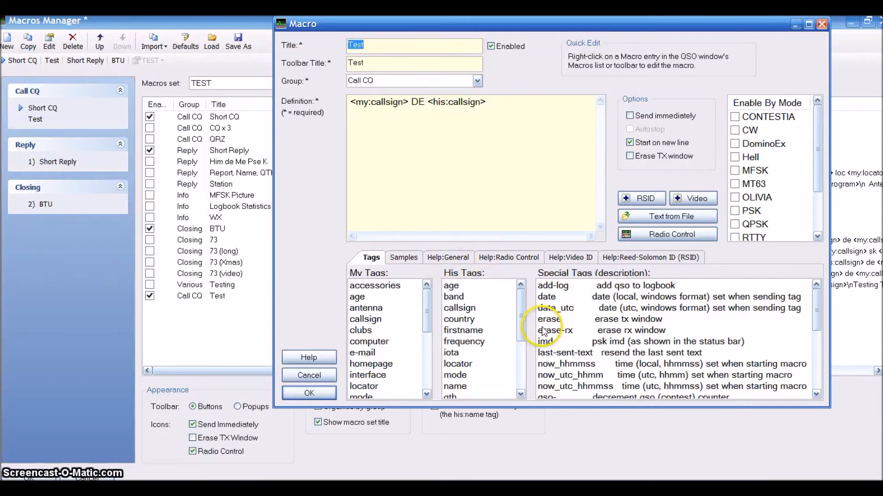
left_click(507, 101)
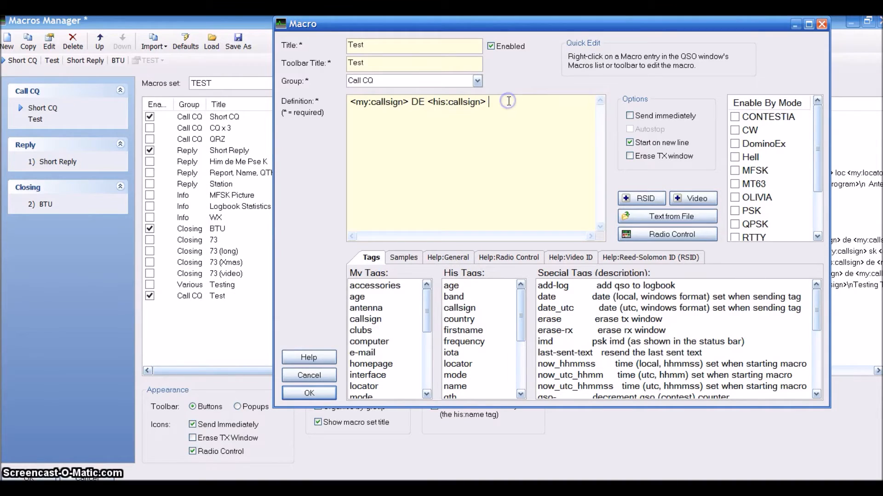
type("K")
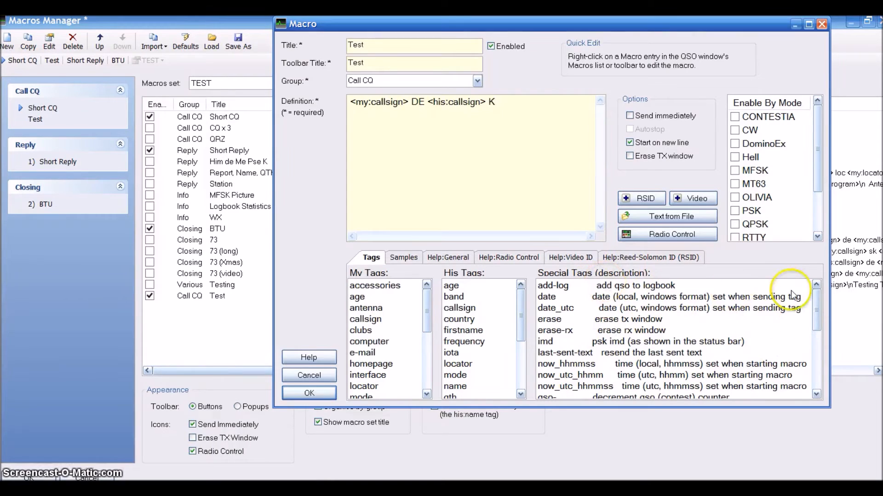
left_click_drag(816, 305, 814, 353)
left_click(560, 358)
double_click(559, 355)
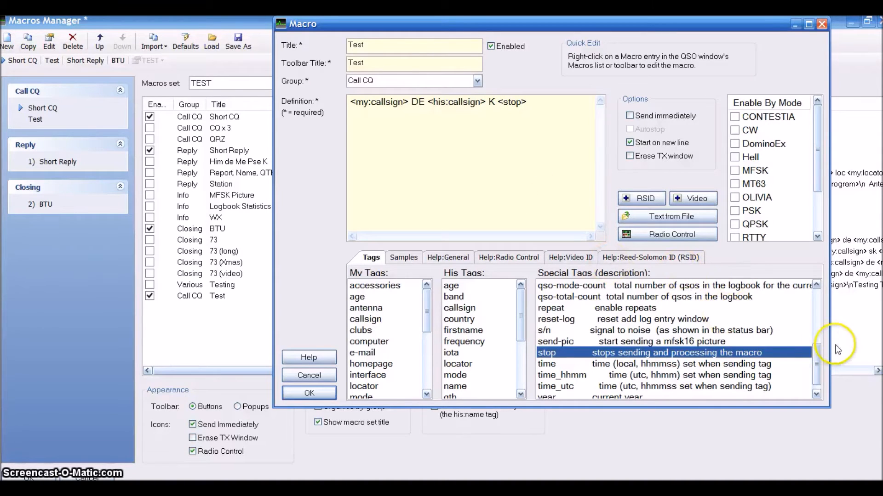
Step: Append the special erase tag and the operator's own qth tag to the Test macro's definition
left_click_drag(816, 368, 808, 311)
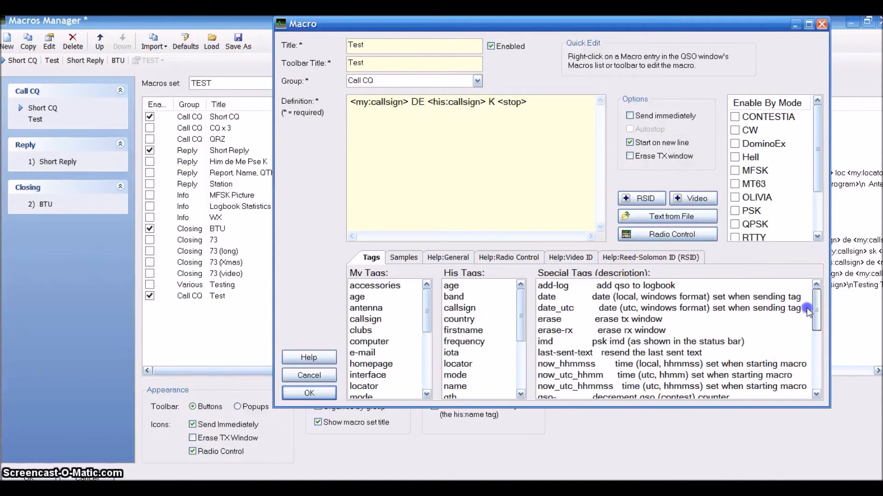
double_click(560, 324)
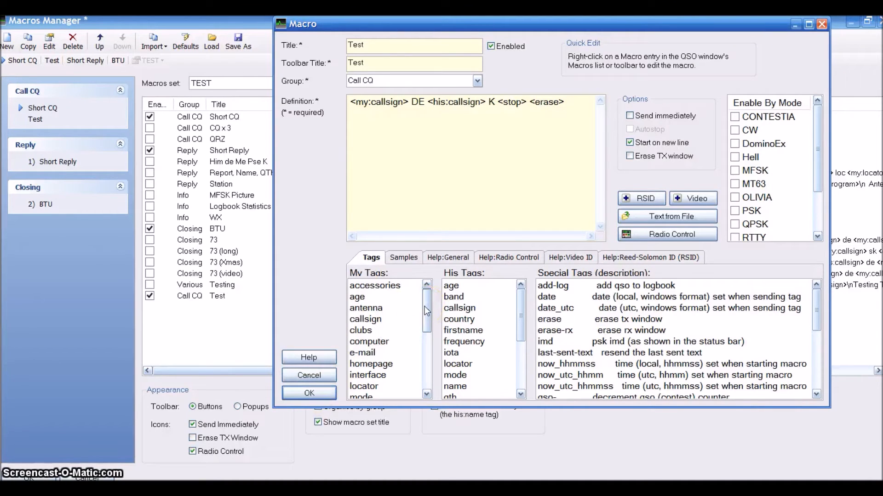
left_click_drag(426, 313, 423, 371)
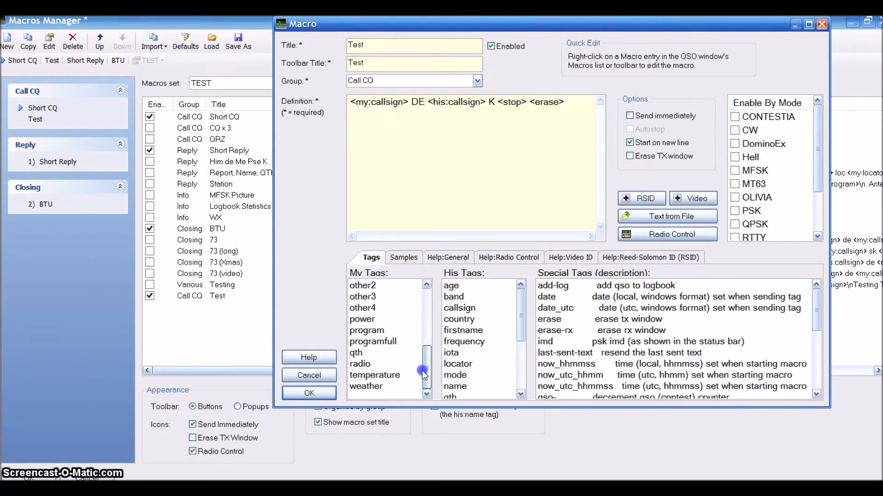
left_click(357, 353)
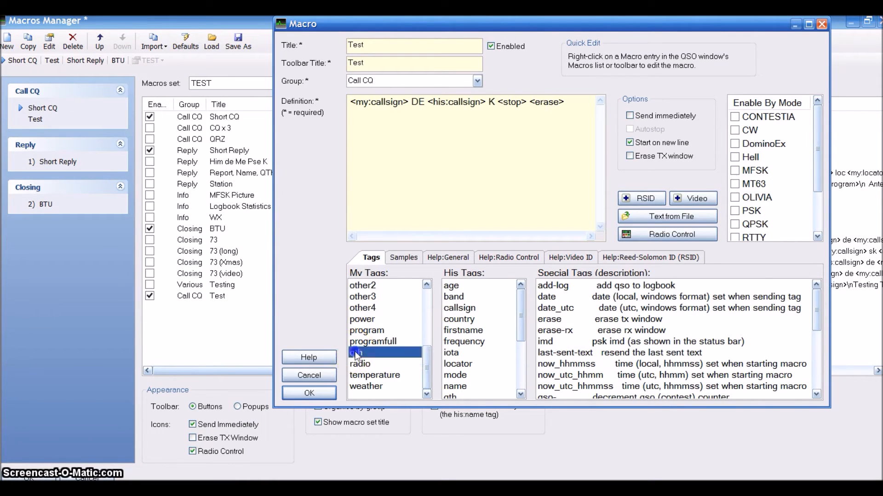
double_click(356, 353)
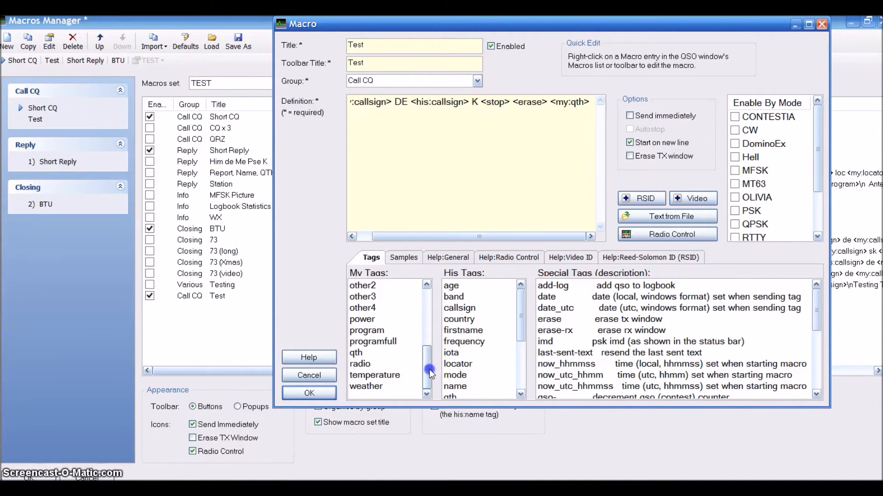
left_click_drag(430, 373, 438, 319)
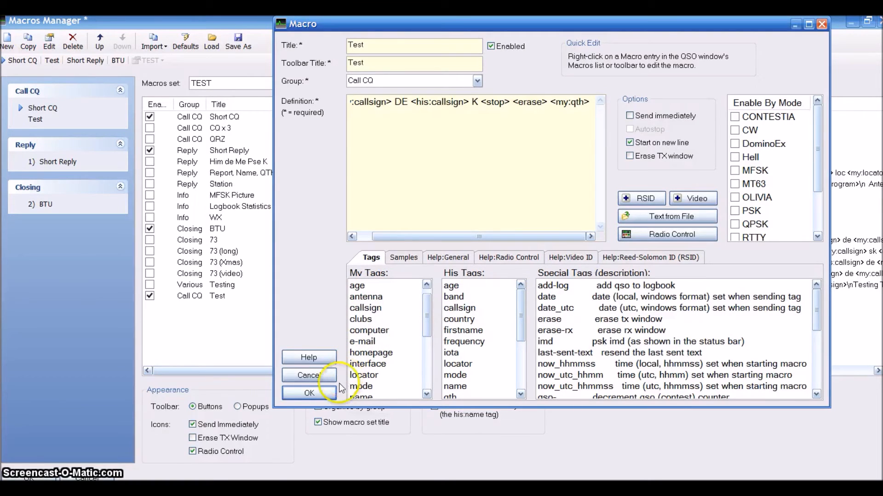
Step: Check the CQ macro samples and the general macro help, then save the Test macro and return to the desktop
left_click(404, 258)
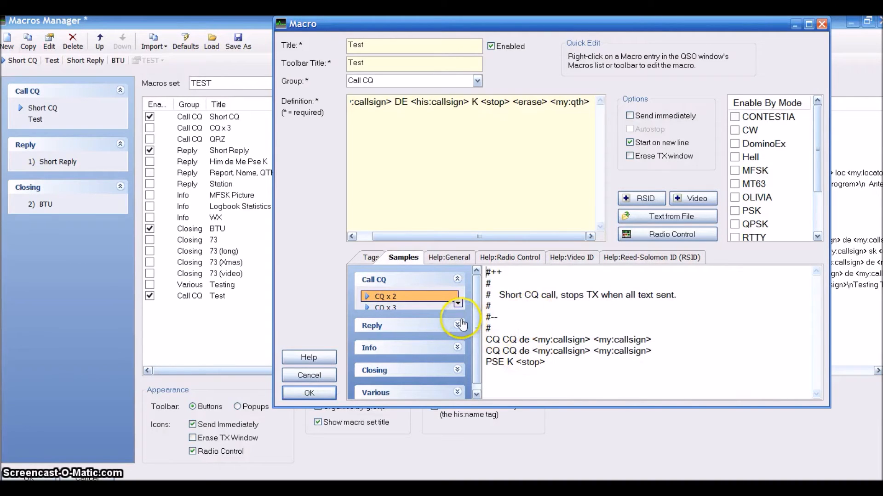
left_click(446, 261)
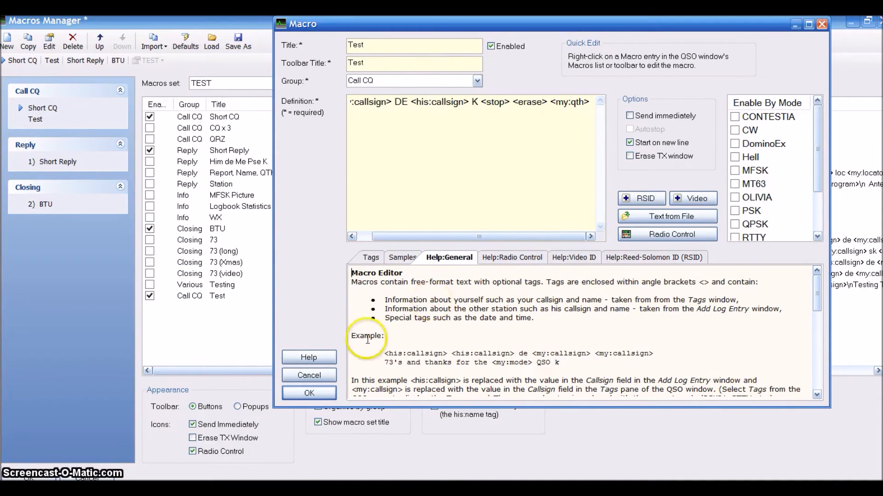
left_click(313, 395)
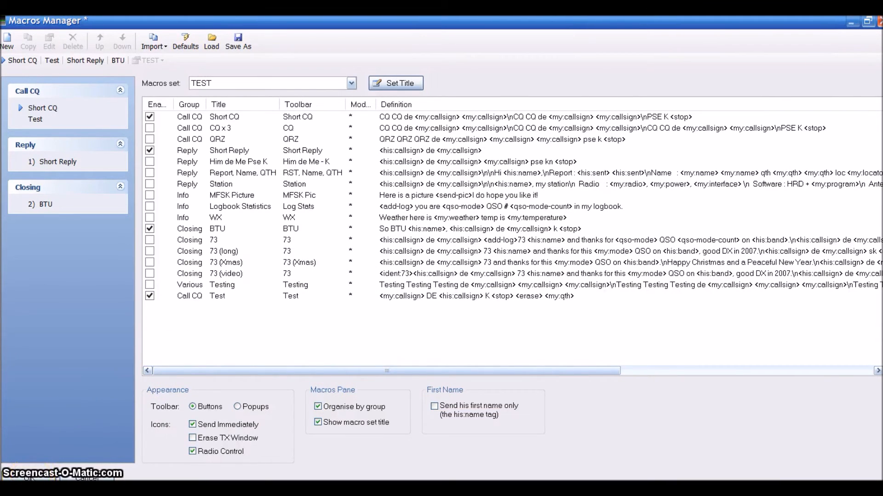
left_click(30, 476)
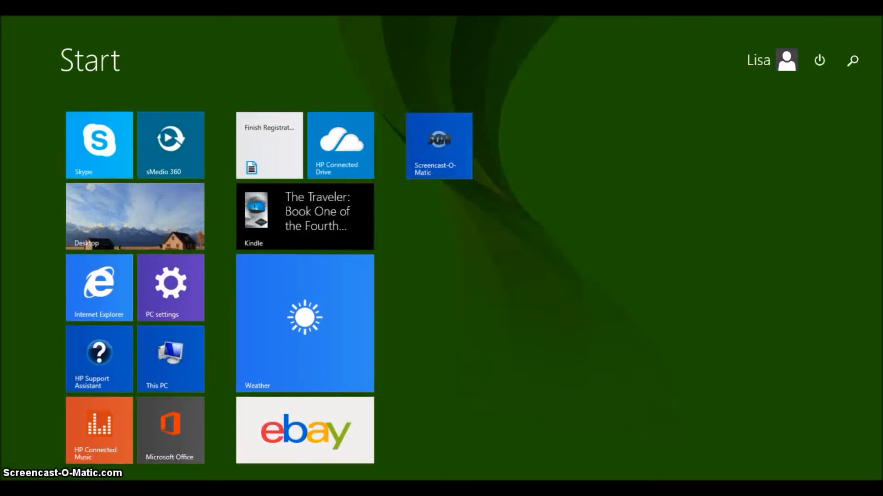
left_click(88, 243)
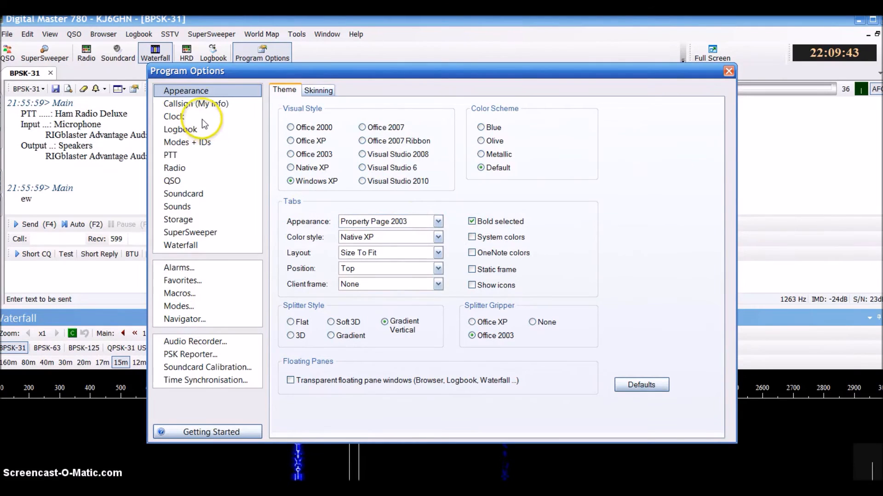
Step: Review the QSO tag values under Callsign (My Info) in the program options, including the equipment and computer entries
left_click(205, 108)
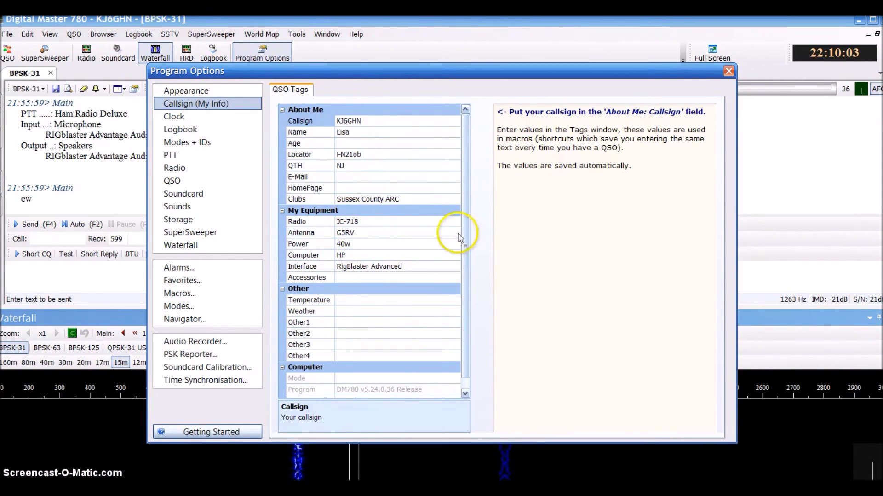
left_click_drag(466, 233, 467, 277)
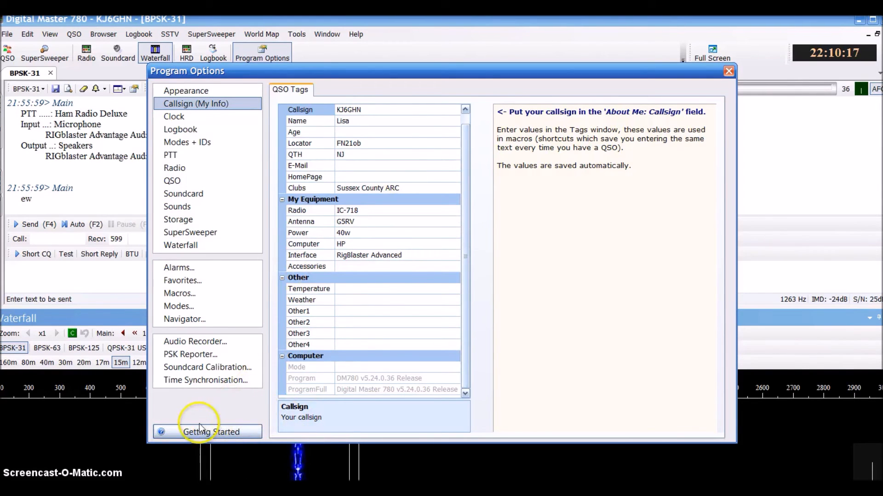
left_click(729, 70)
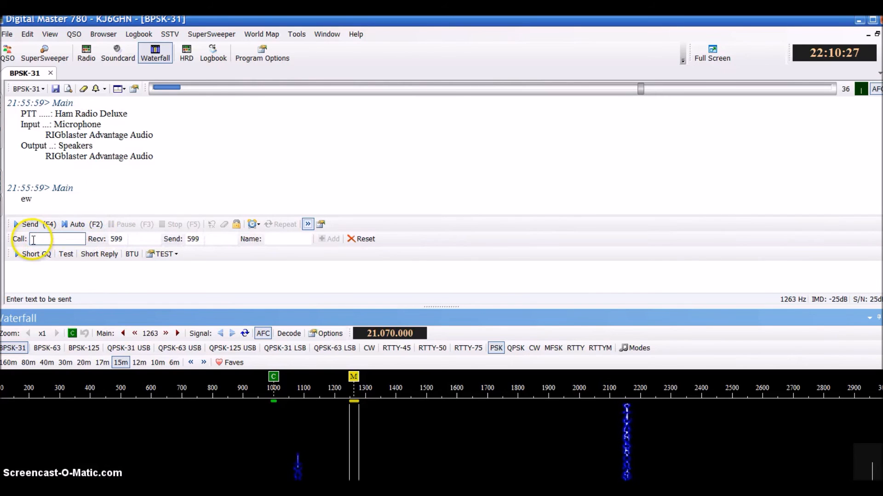
Step: Examine the contact's Call field and the Add Log Entry pane that supply the other station's tags
left_click(66, 239)
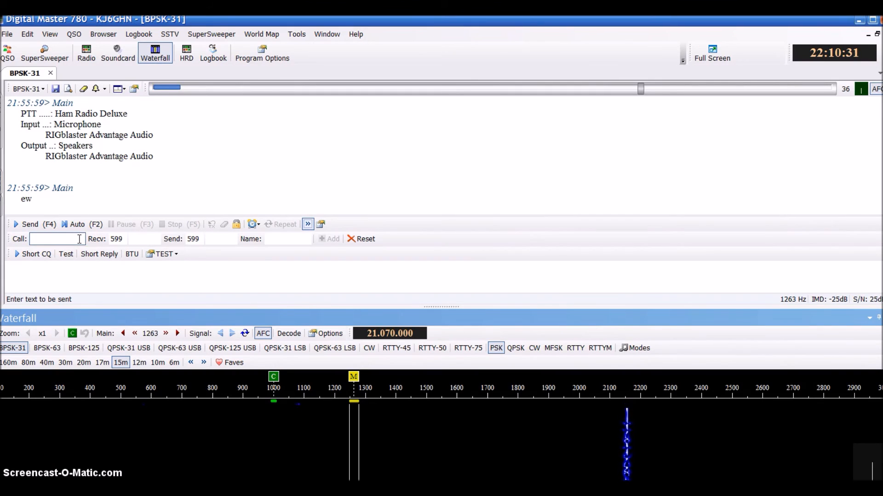
mouse_move(2, 146)
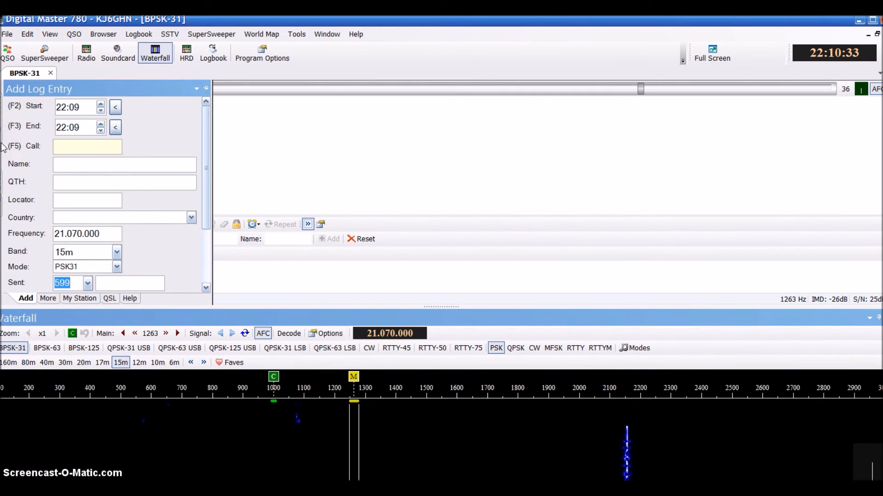
left_click(367, 143)
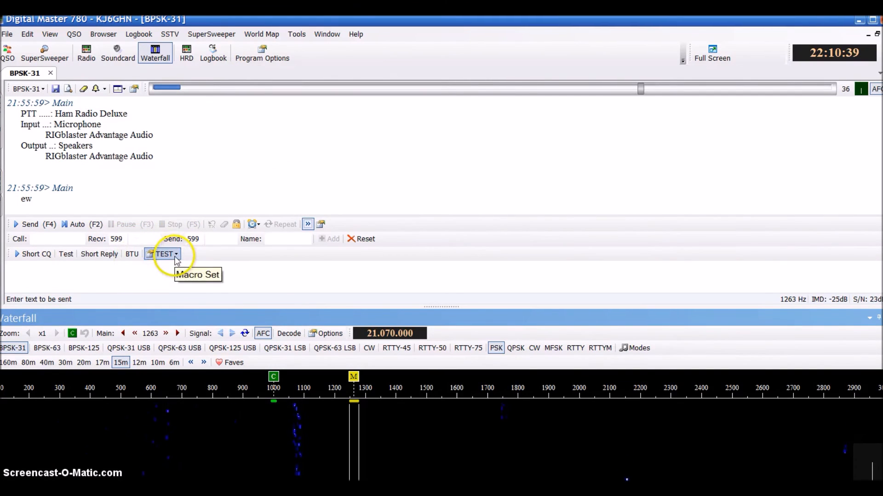
Step: Insert the Short Reply macro text into the outgoing message, then transmit the Short CQ macro and stop sending partway
left_click(109, 256)
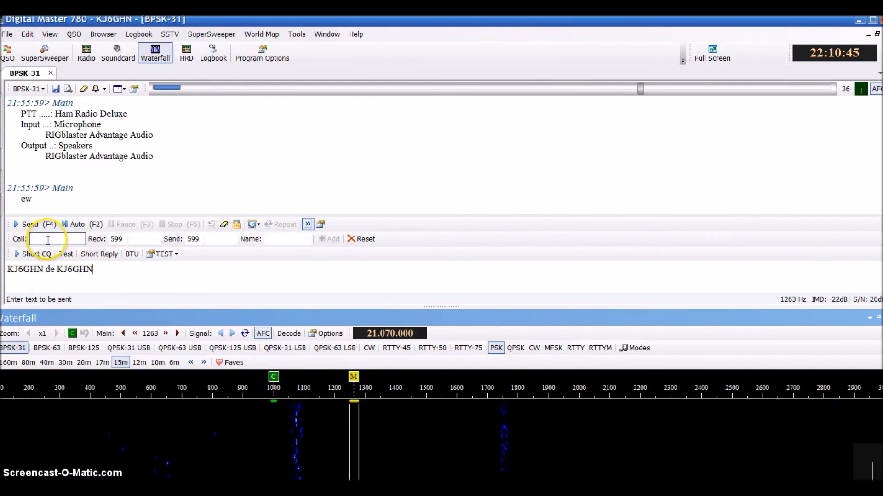
left_click(45, 257)
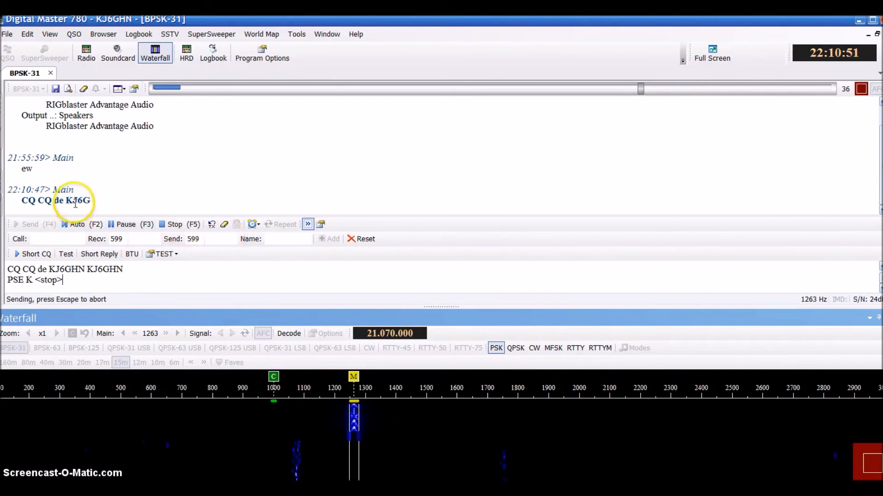
left_click(183, 228)
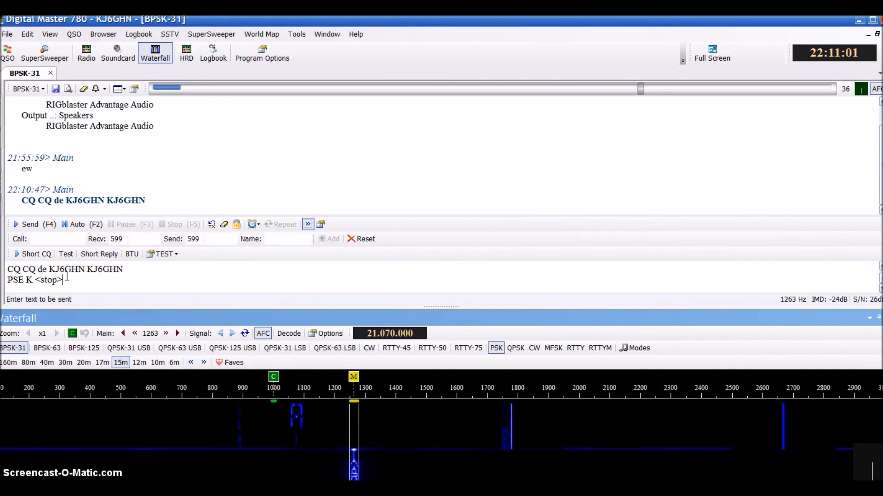
Step: Insert the BTU macro text into the outgoing message and compare the inserted name with the contact's Name field
left_click(132, 254)
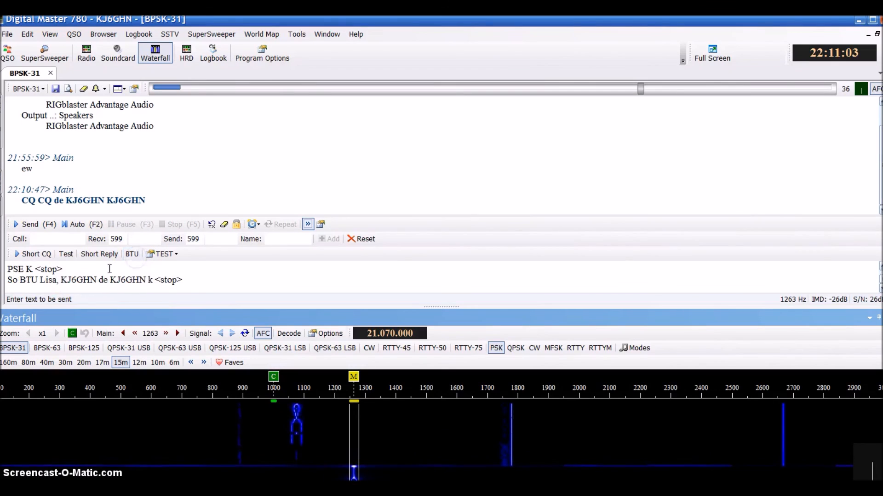
double_click(49, 280)
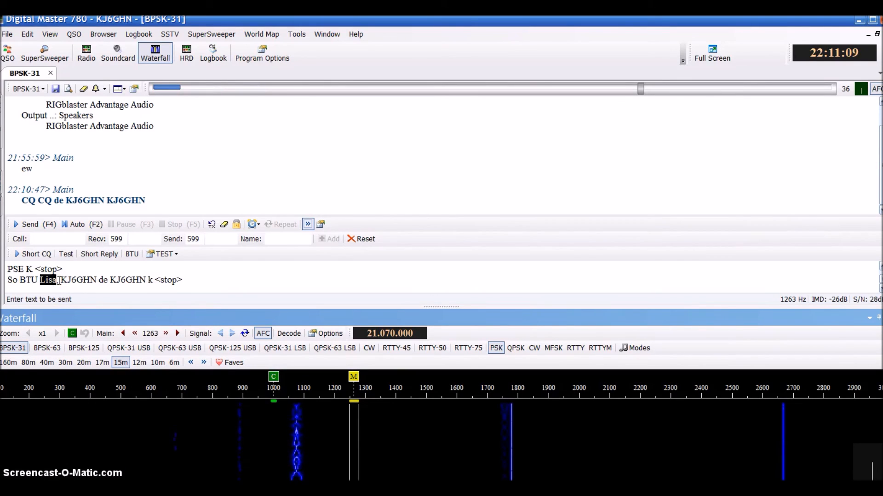
left_click(291, 242)
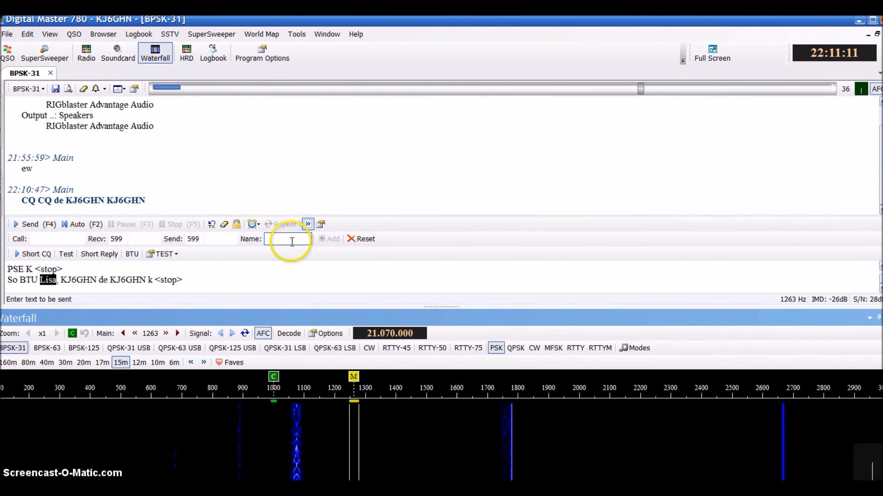